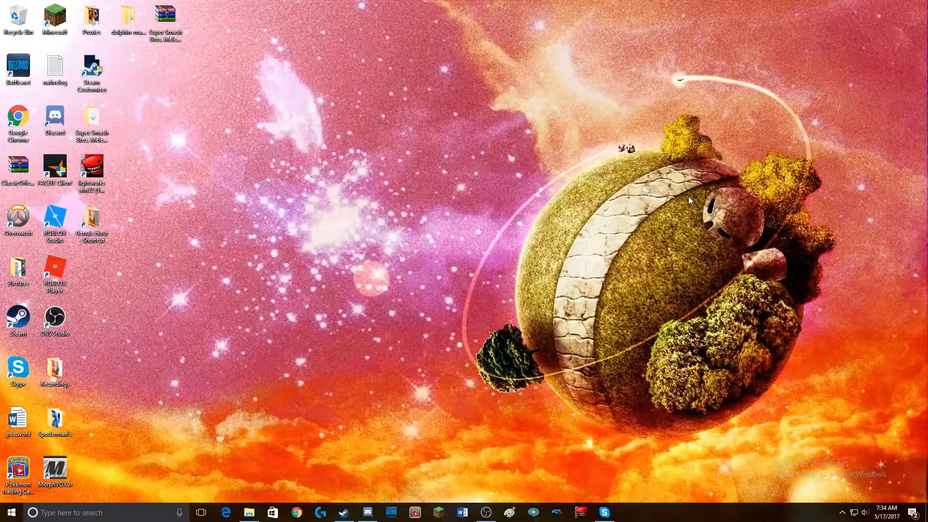
- Switch to Steam, find "count" among the library's tools, and launch Counter-Strike: Global Offensive - SDK
left_click(344, 512)
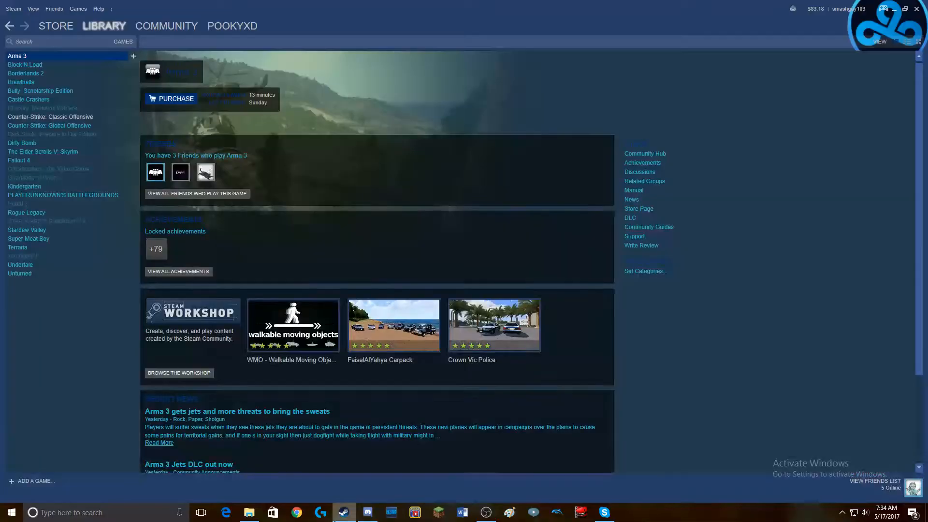
mouse_move(100, 26)
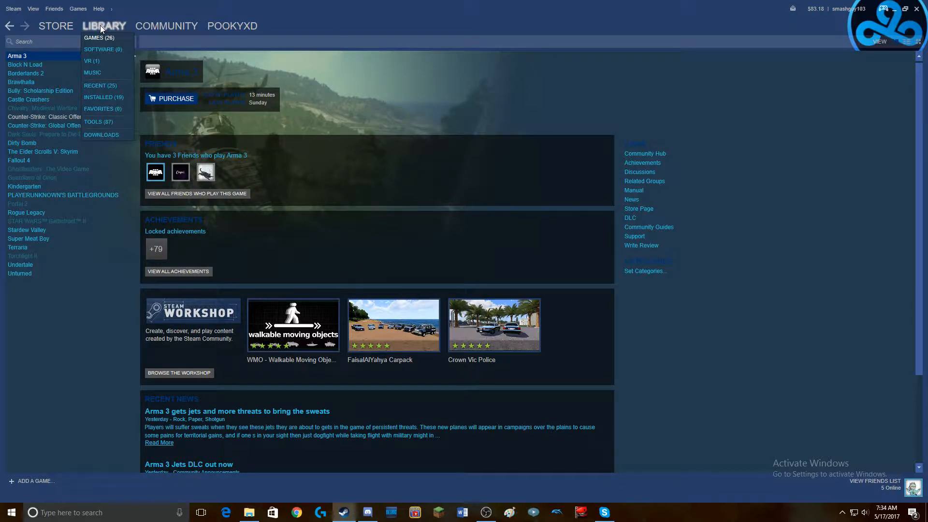
left_click(102, 121)
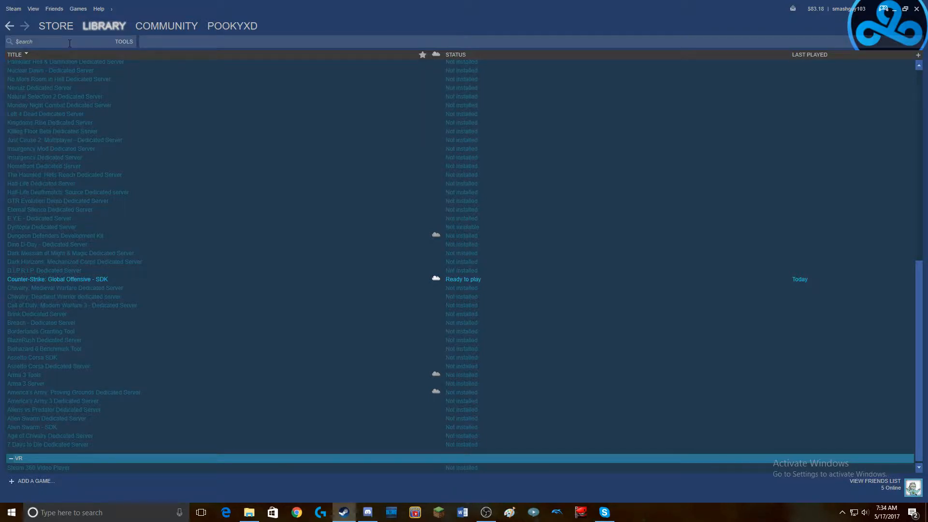
type("coun")
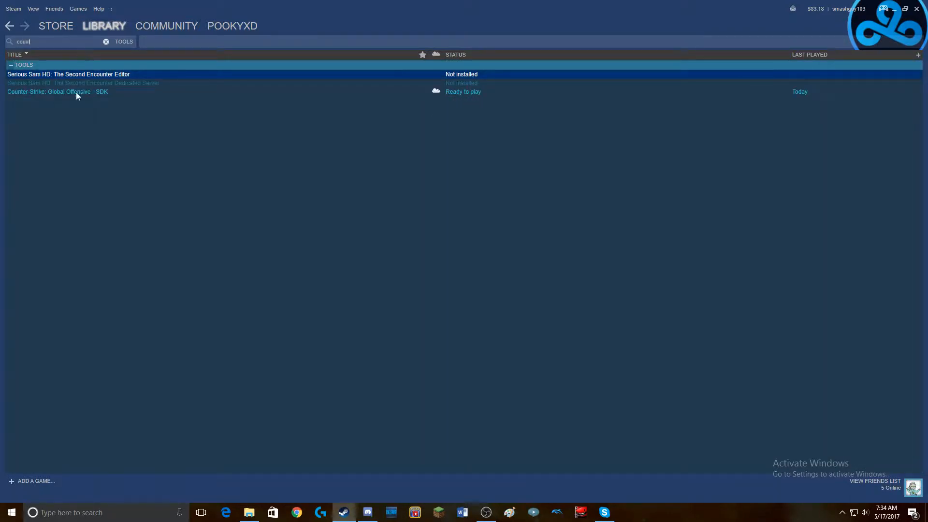
type("t")
left_click(76, 96)
double_click(85, 92)
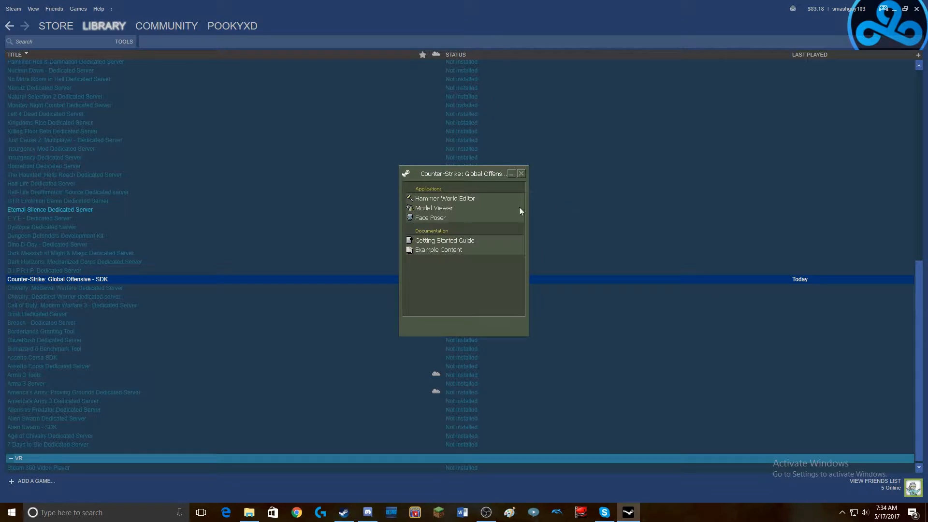
- Start the Hammer World Editor from the SDK launcher and create a new, empty map
left_click_drag(465, 174, 472, 170)
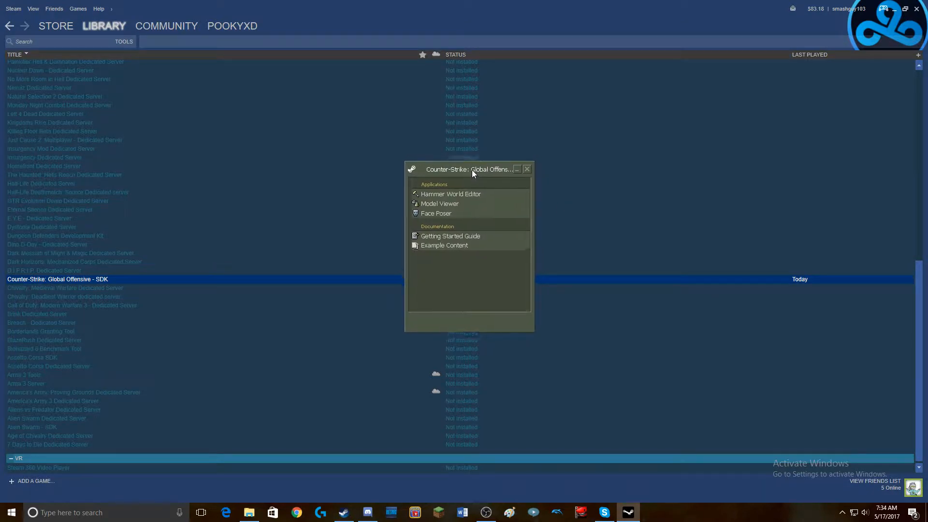
left_click(477, 195)
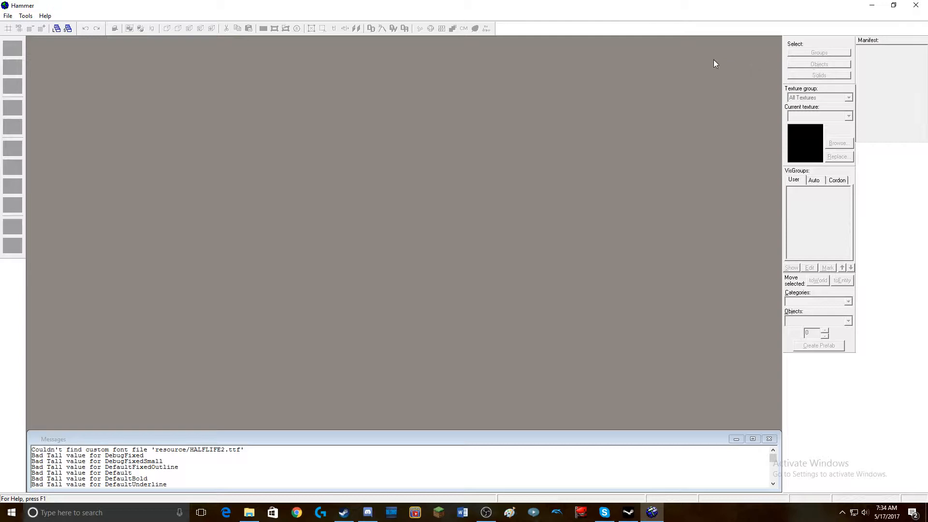
left_click(7, 16)
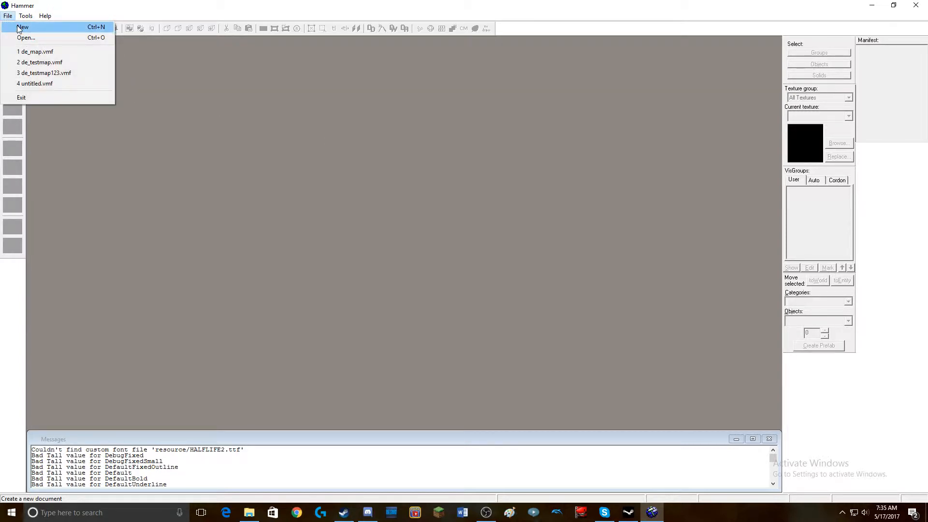
left_click(19, 28)
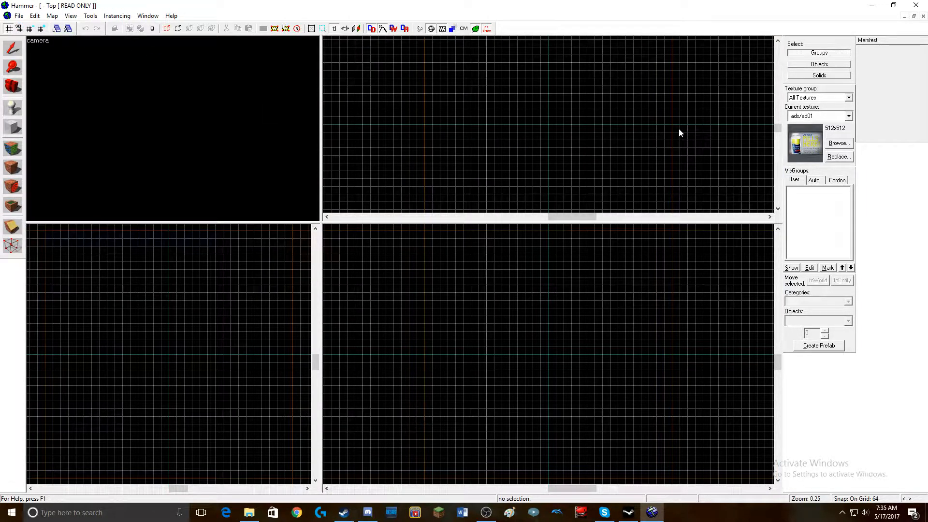
- Create a solid block primitive about 1728 wide, 768 long and 320 high around the middle of the grid
left_click(12, 128)
left_click_drag(440, 71, 652, 166)
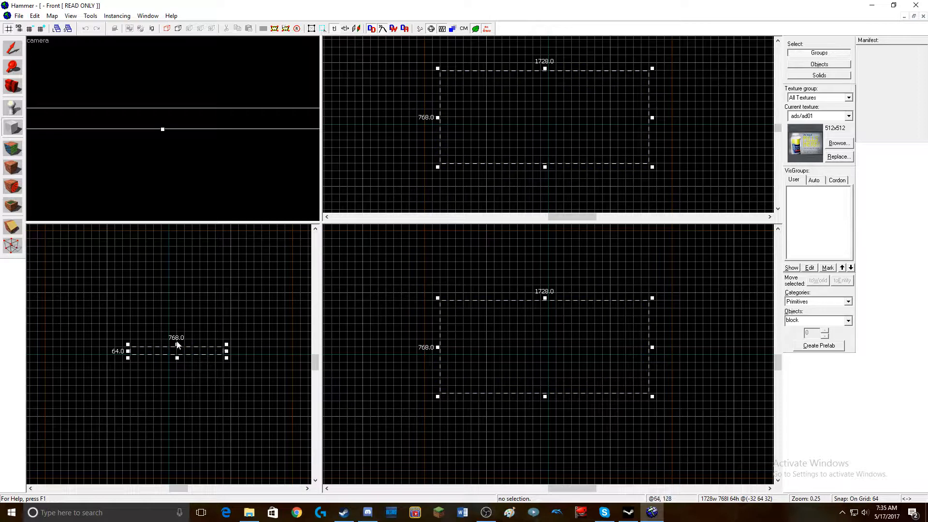
left_click_drag(177, 345, 176, 318)
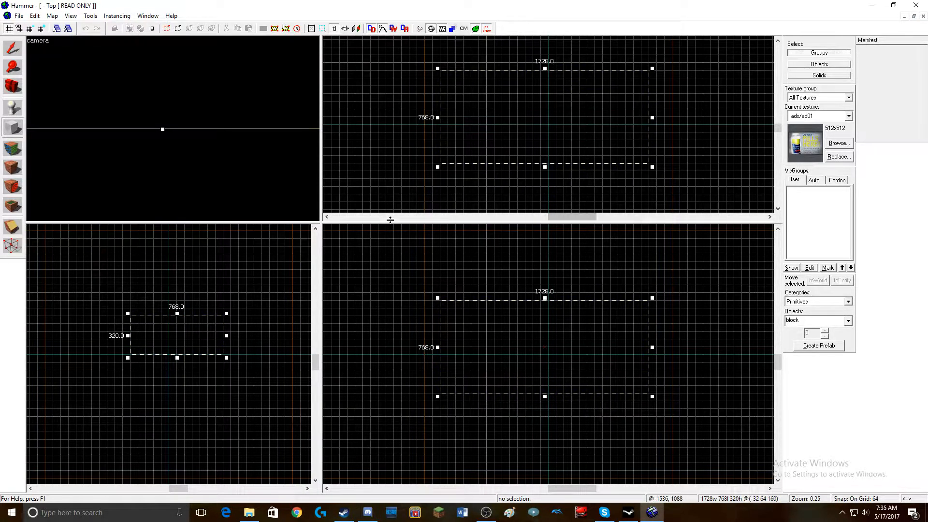
key("Return")
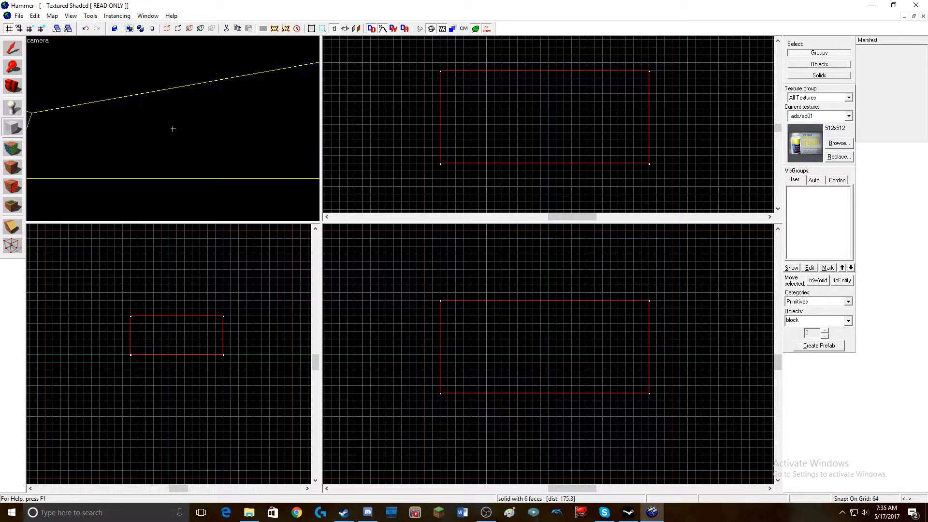
- Set the camera view to 3D Shaded Textured Polygons and examine the block from inside and outside
key("w")
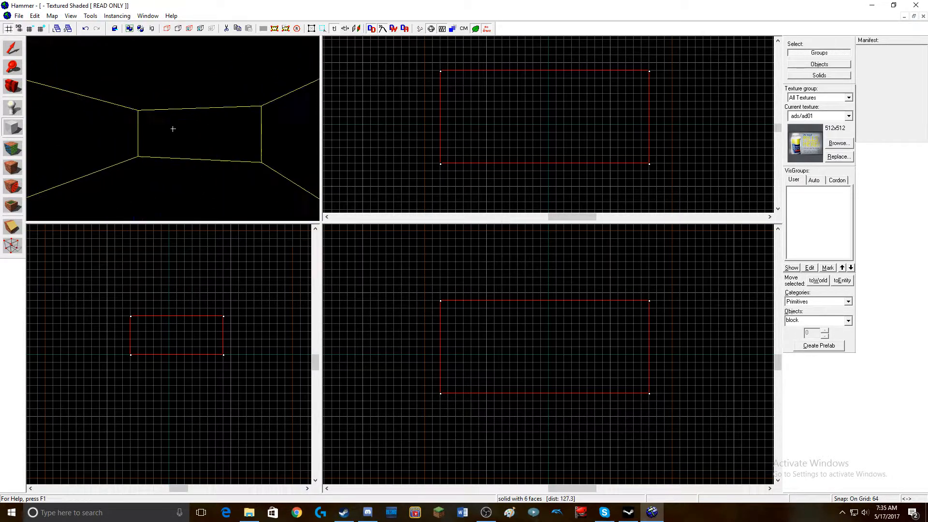
key("w")
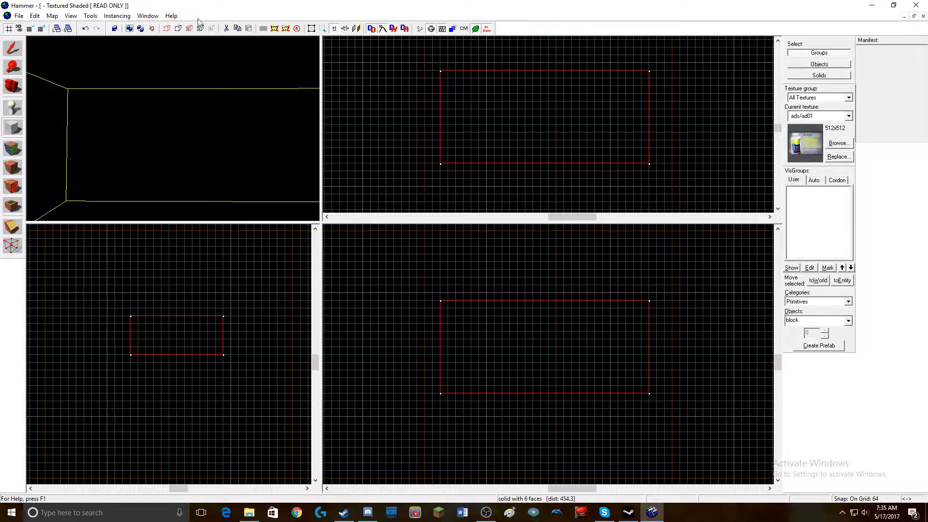
left_click(38, 41)
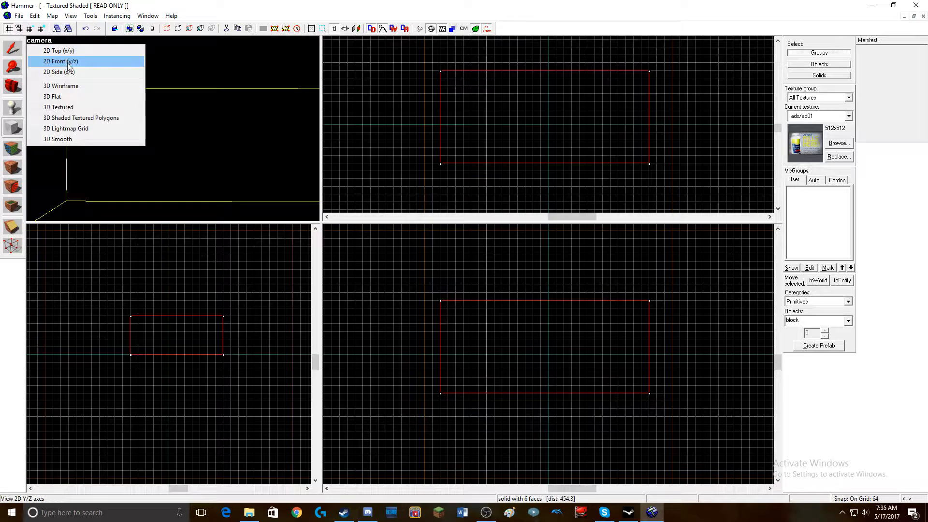
left_click(84, 119)
key("z")
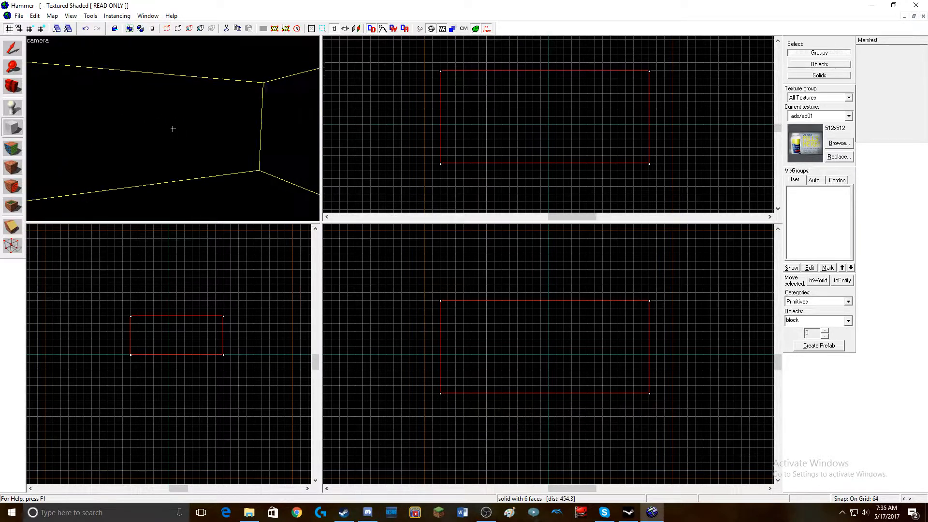
key("s")
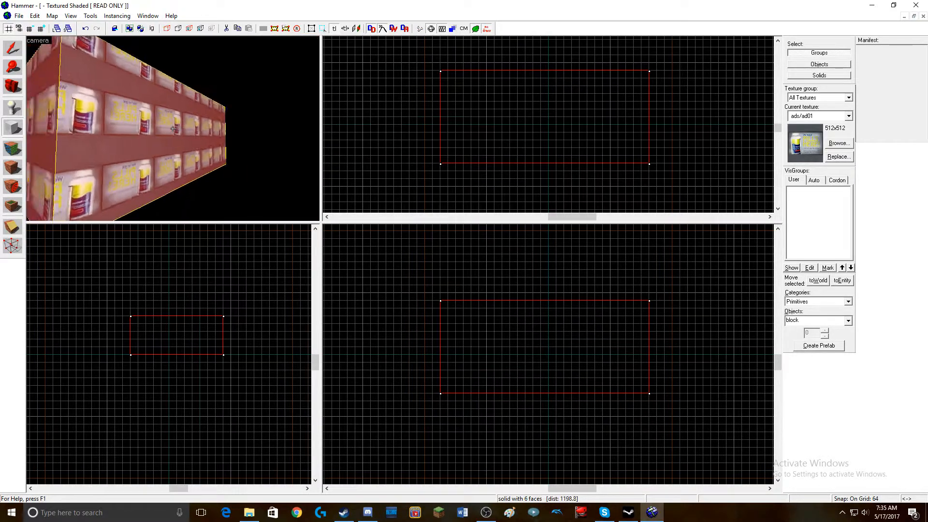
key("w")
key("w")
key("z")
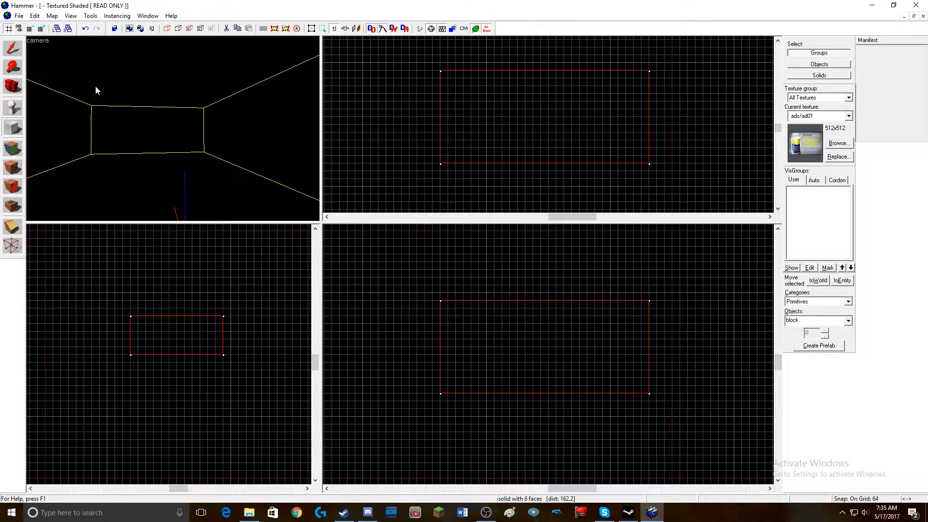
- Make the block hollow with a wall thickness of -32 so the walls extend outward
left_click(91, 16)
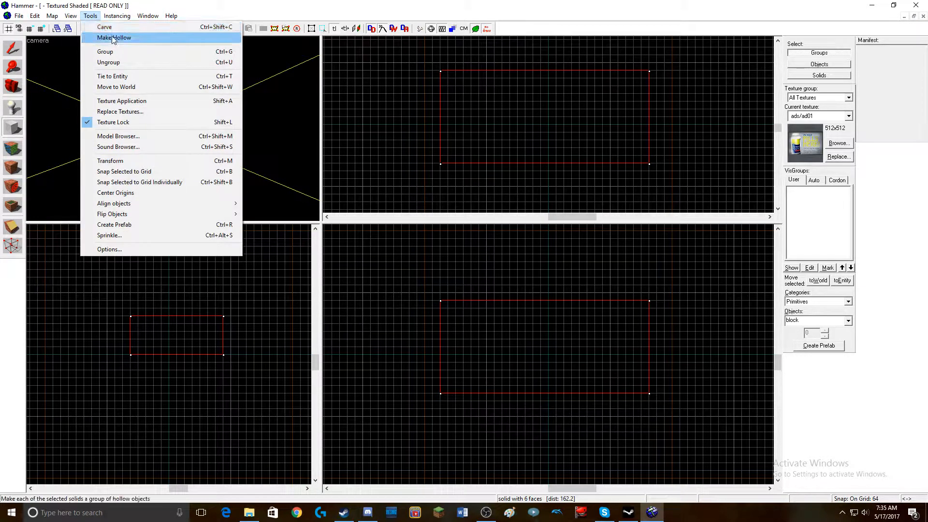
left_click(114, 38)
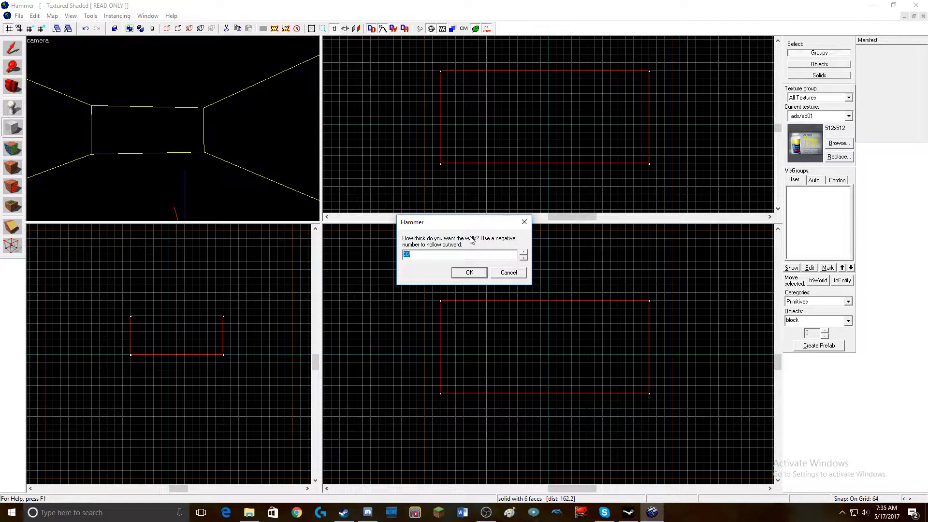
type("-32")
left_click(469, 272)
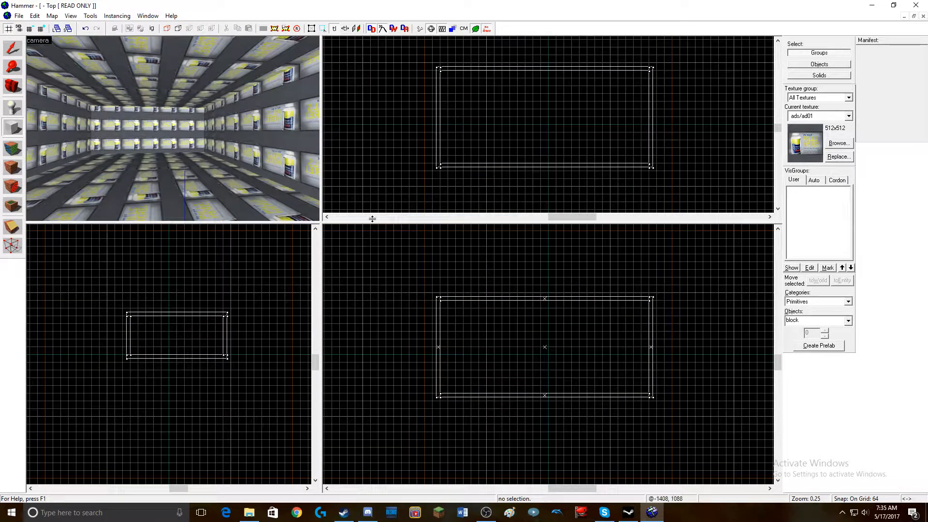
- Place an info_player_terrorist entity on the floor inside the hollow room, near one of its short walls
key("z")
key("w")
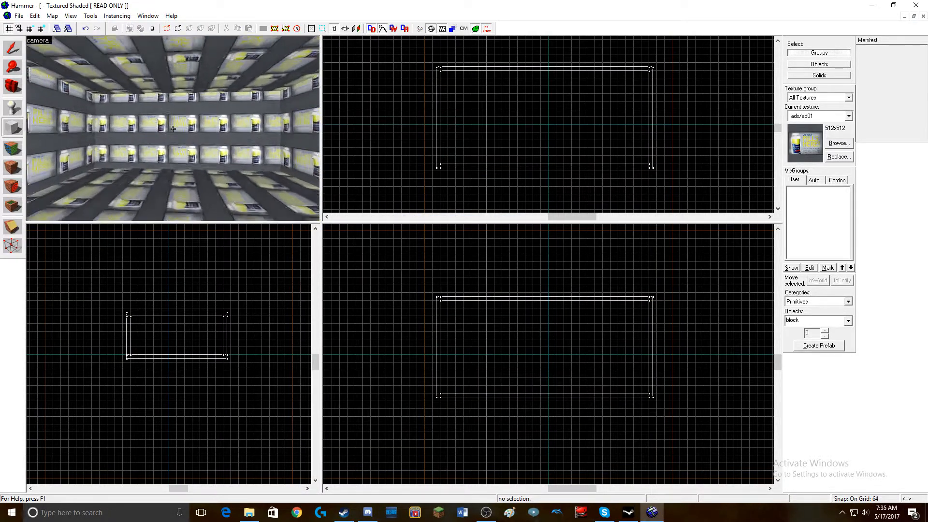
key("w")
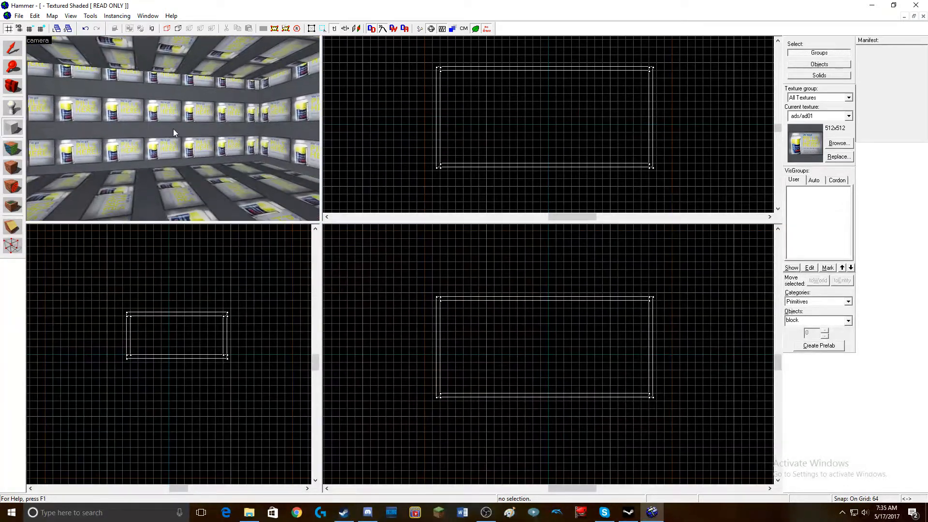
key("z")
left_click(14, 107)
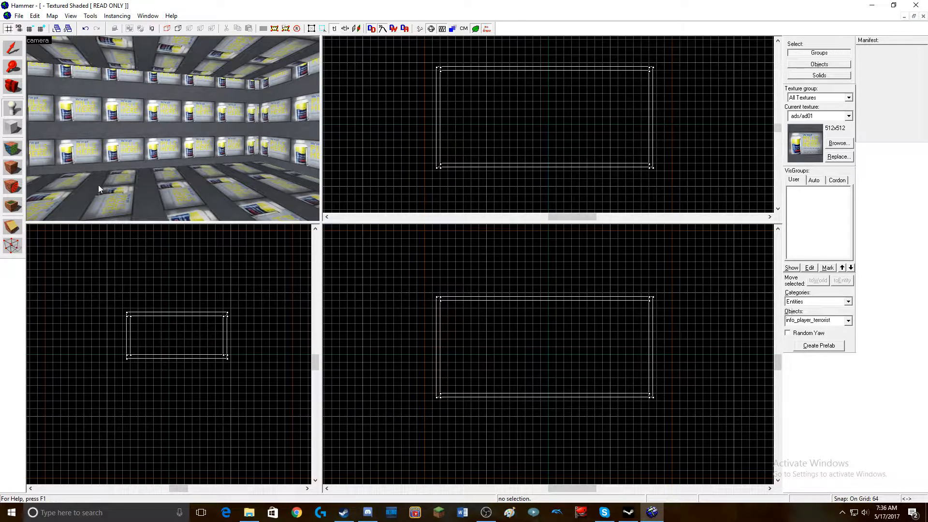
left_click(151, 200)
- Place a second info_player_terrorist entity on the floor a short distance from the first one
key("z")
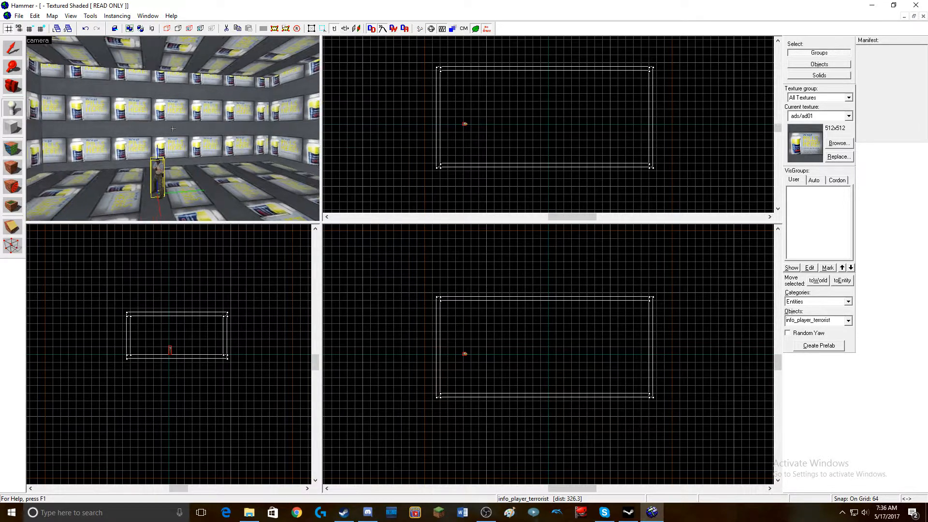
key("a")
key("w")
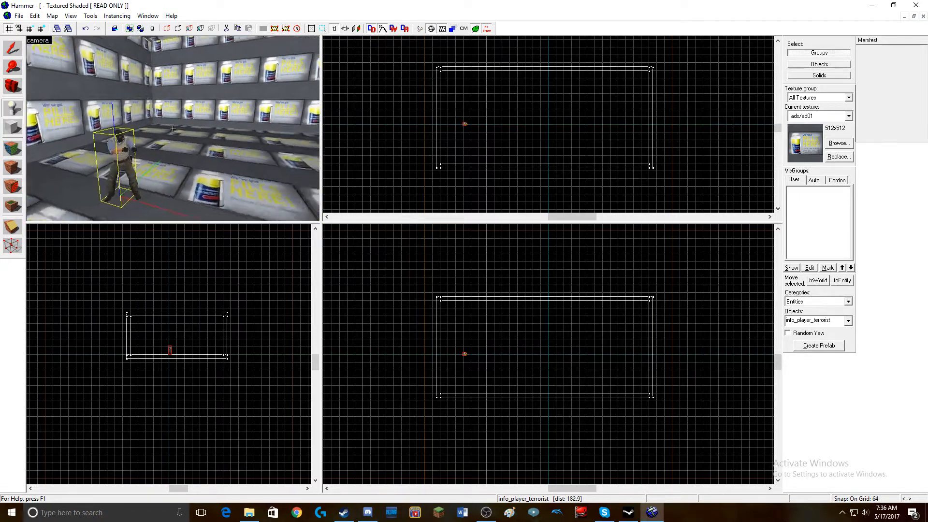
key("d")
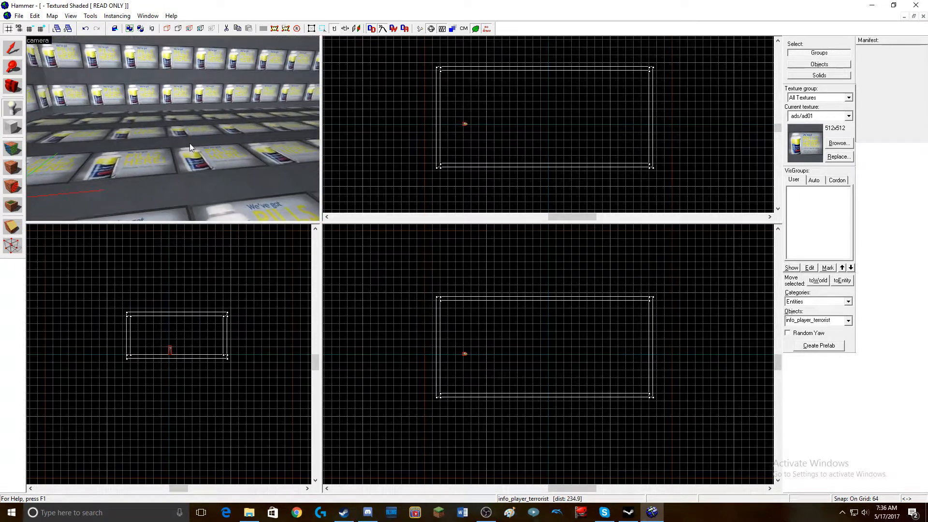
left_click(194, 155)
- Change the second spawn entity's class to info_player_counterterrorist in its object properties and apply it
left_click(13, 49)
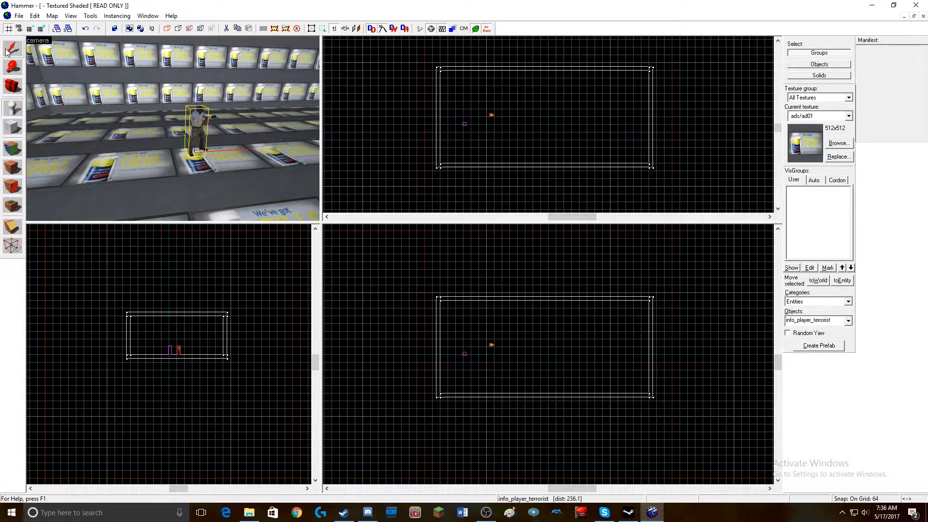
double_click(198, 119)
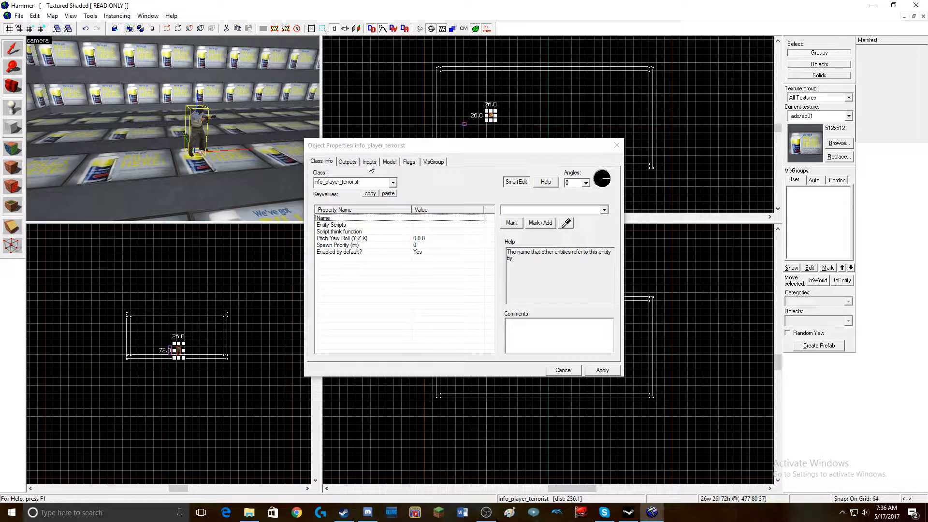
left_click(393, 183)
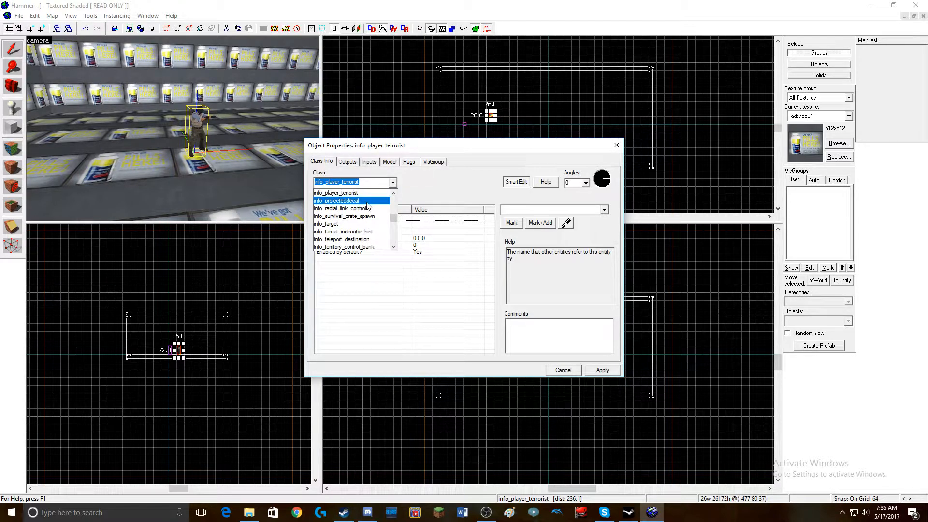
scroll(365, 213, "up", 2)
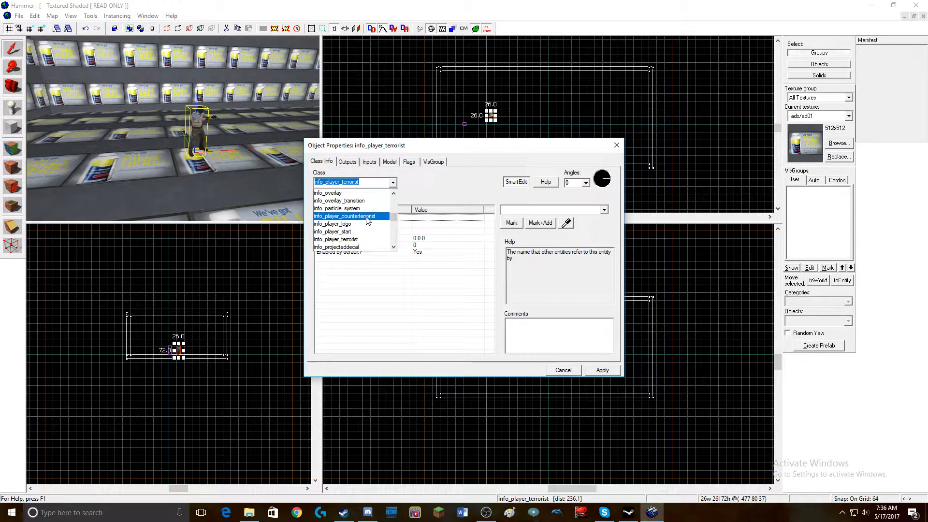
left_click(367, 217)
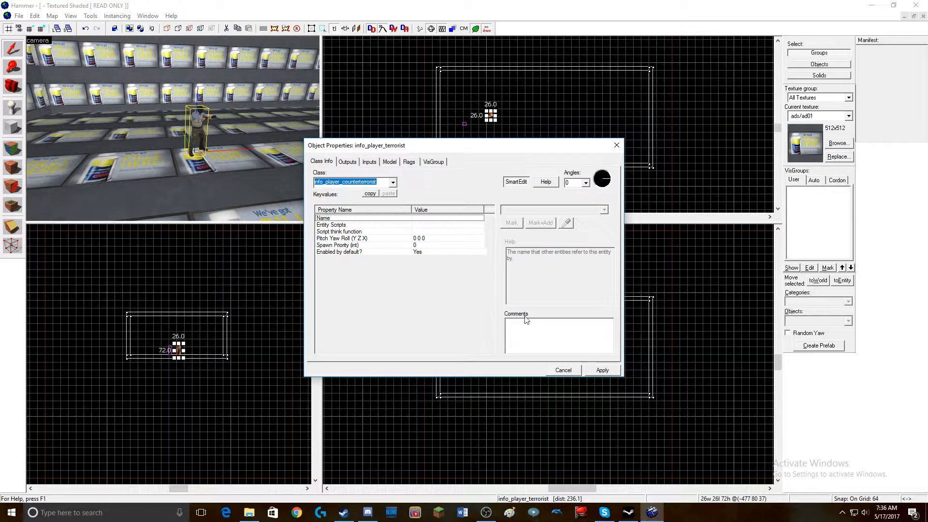
left_click(602, 371)
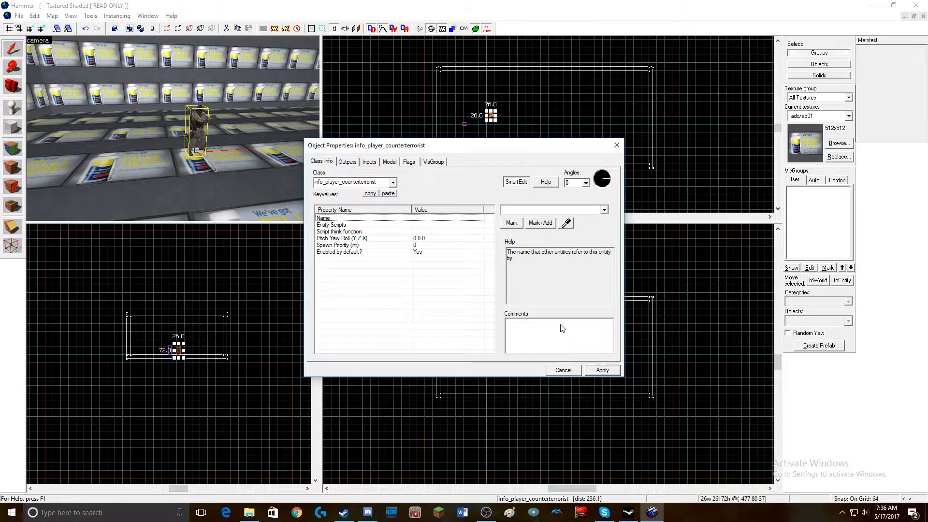
left_click(616, 145)
key("z")
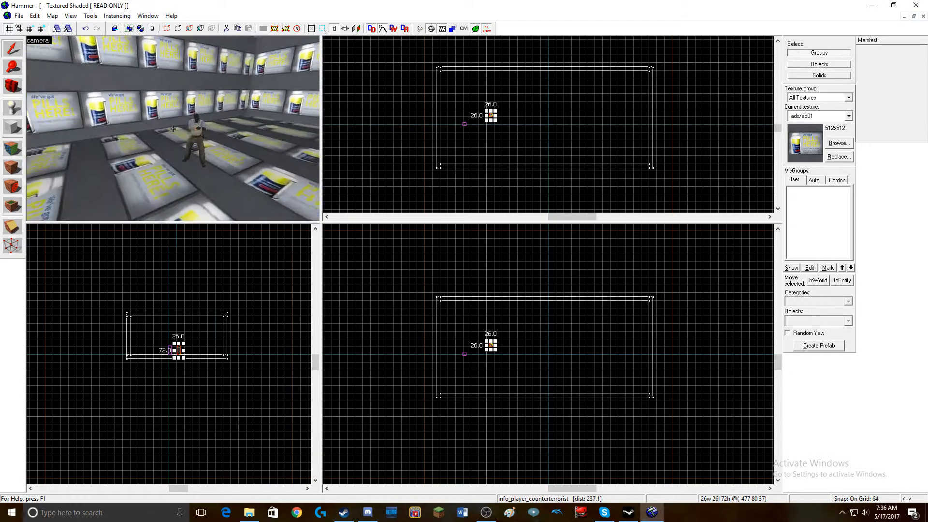
key("d")
key("w")
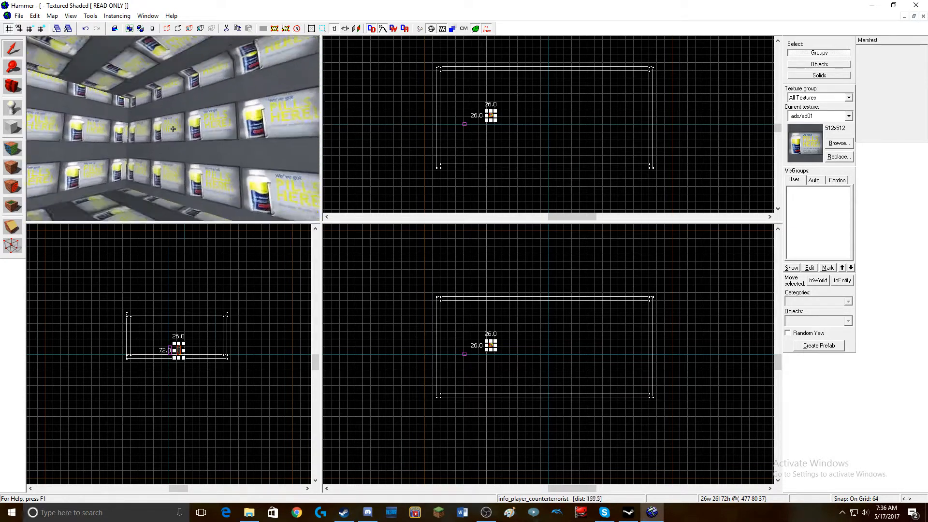
- Save the map as de_lol.vmf in the sdk_content maps folder
key("w")
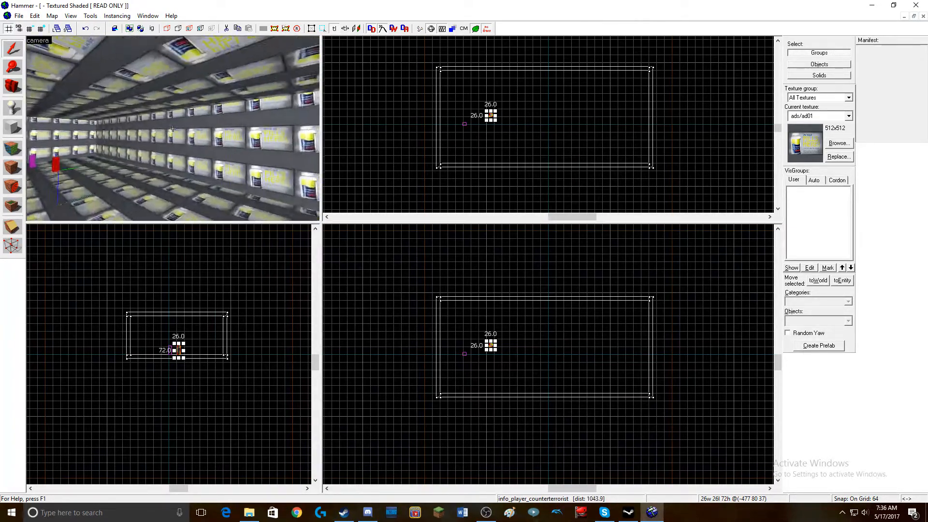
key("z")
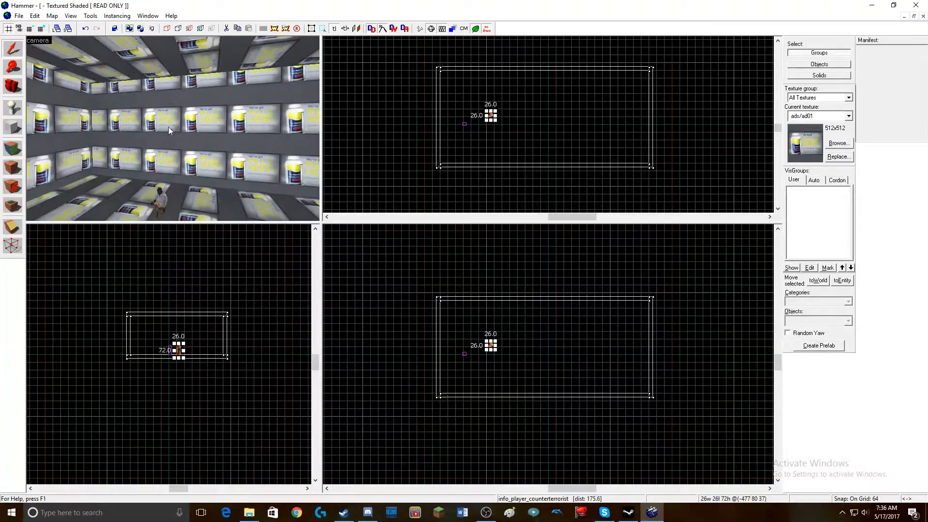
left_click(19, 15)
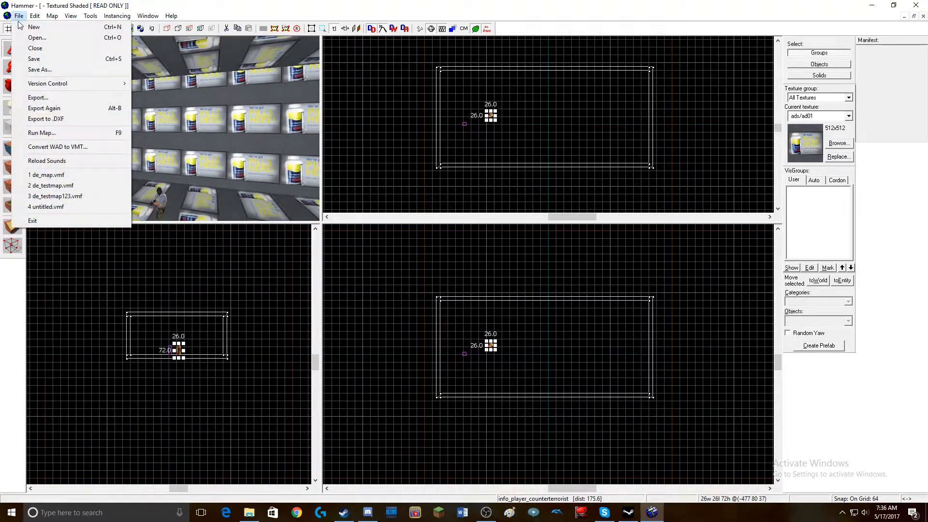
left_click(65, 69)
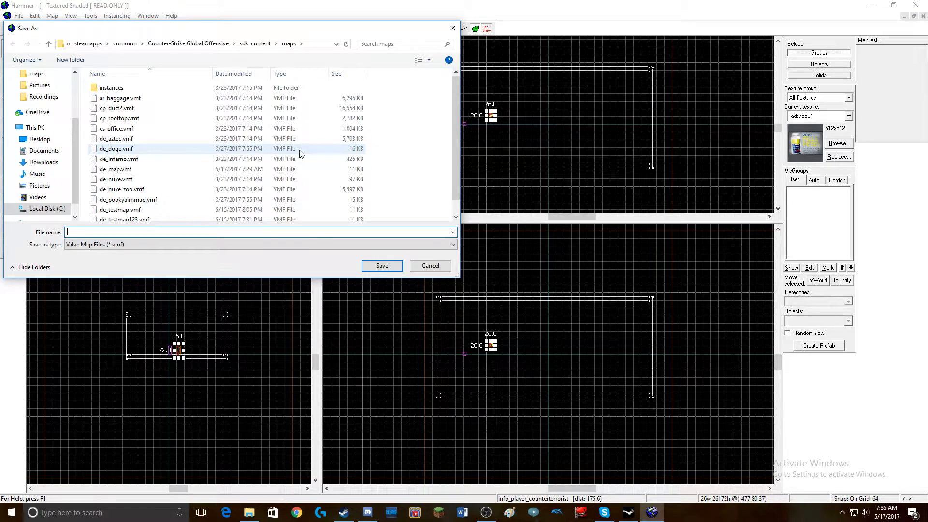
type("de")
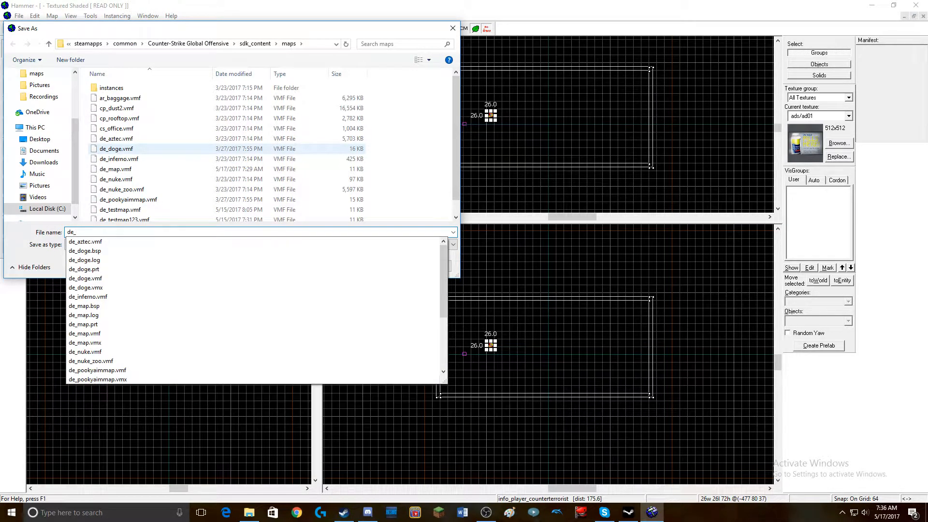
type("_lol.vmf")
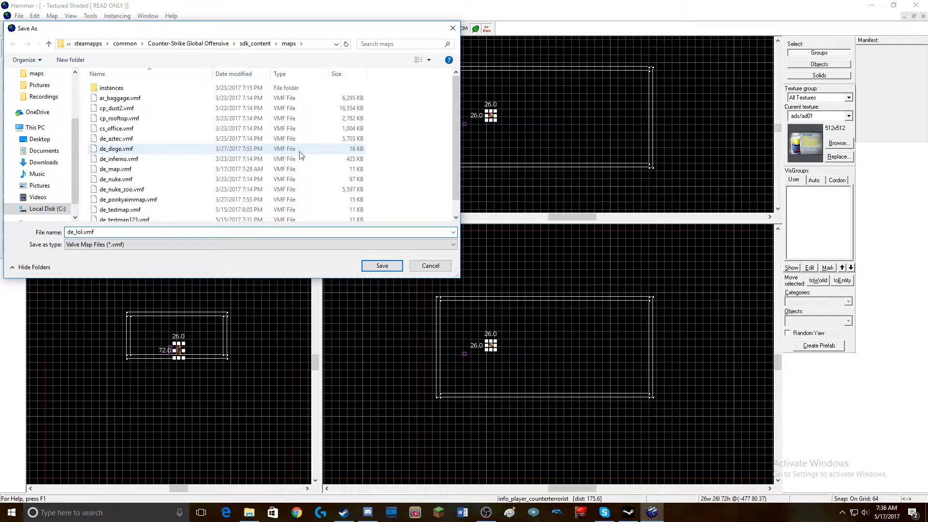
left_click(387, 267)
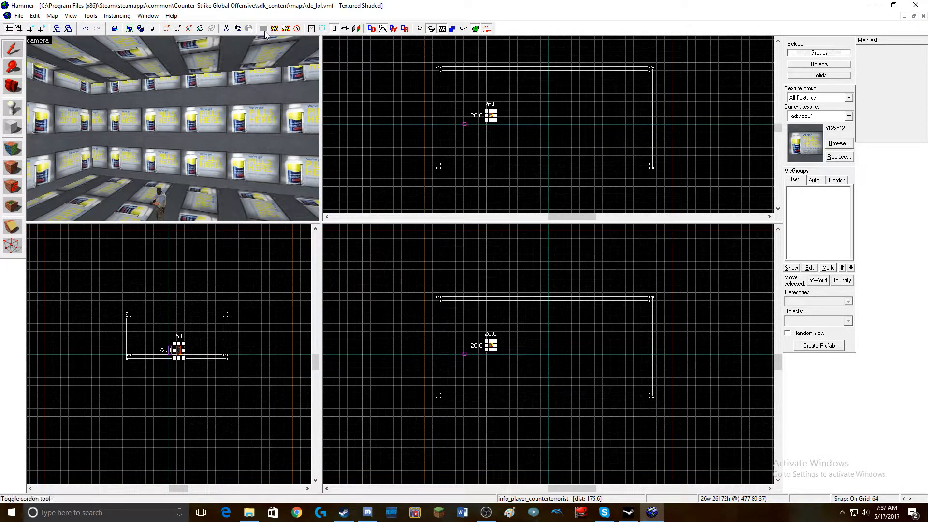
- Compile the map with the Full compile - HDR only configuration and launch it in the game
left_click(420, 29)
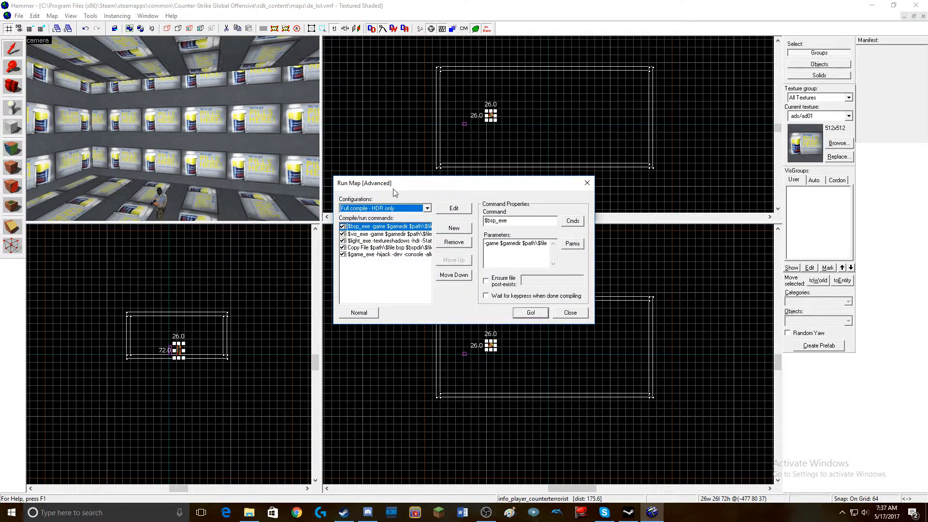
left_click(531, 312)
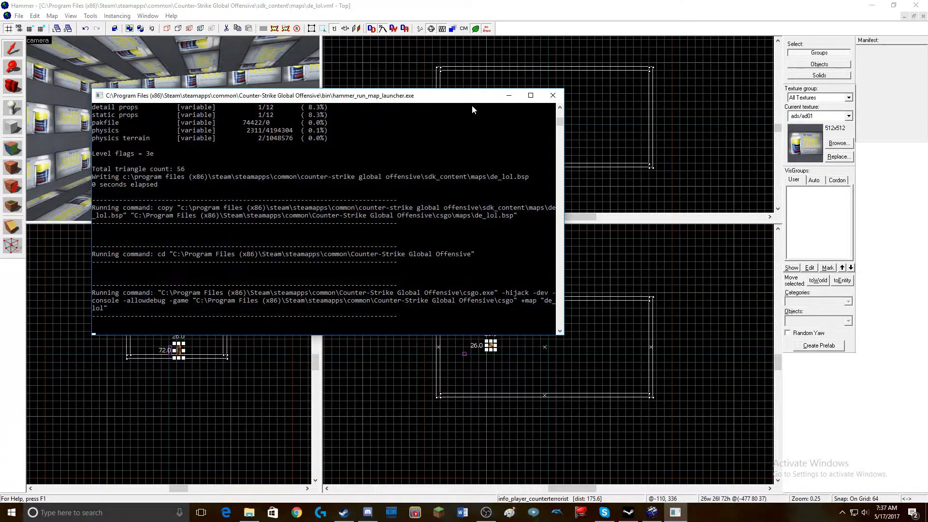
left_click_drag(468, 100, 492, 93)
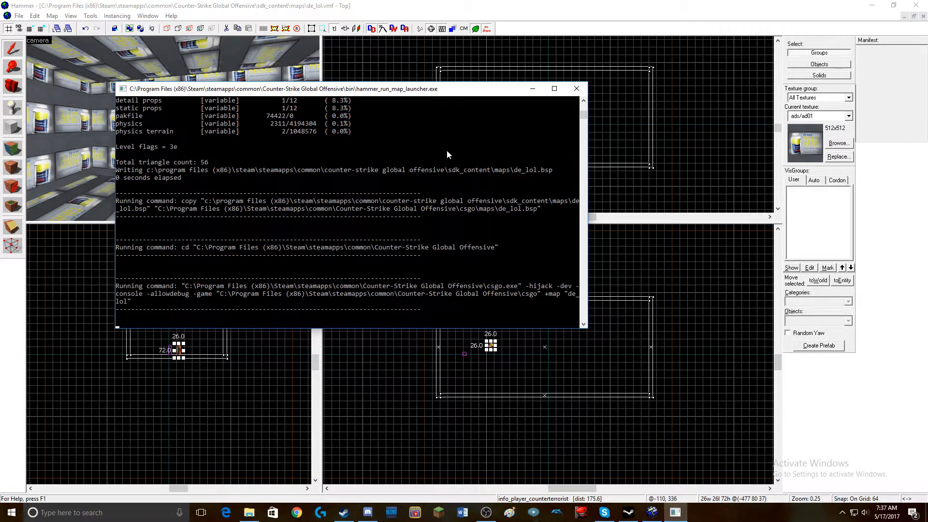